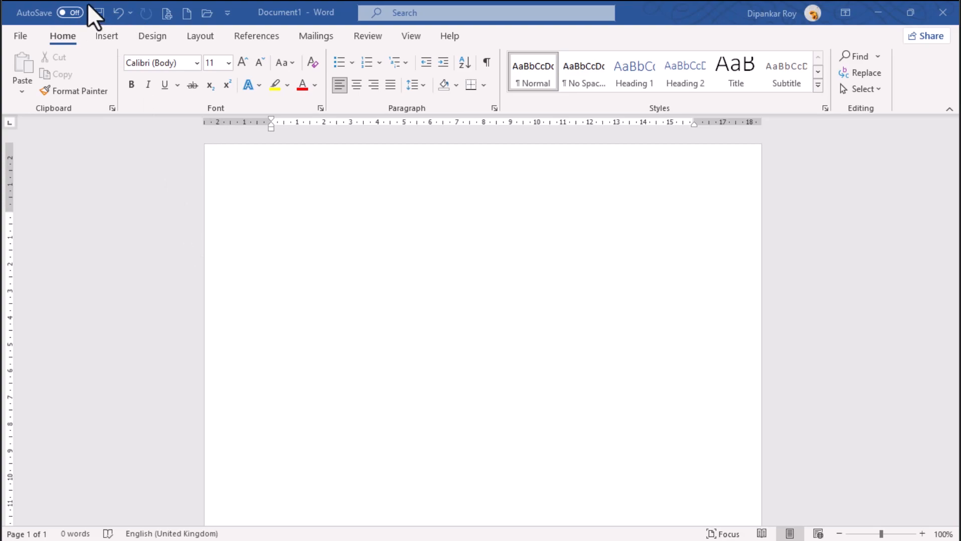
{"action": "left_click", "coordinate": [226, 13]}
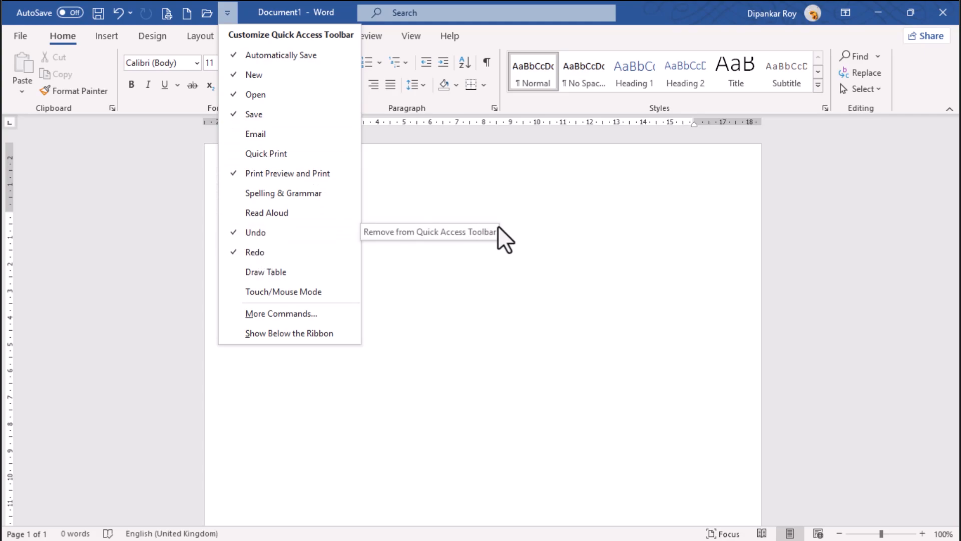
{"action": "left_click", "coordinate": [512, 209]}
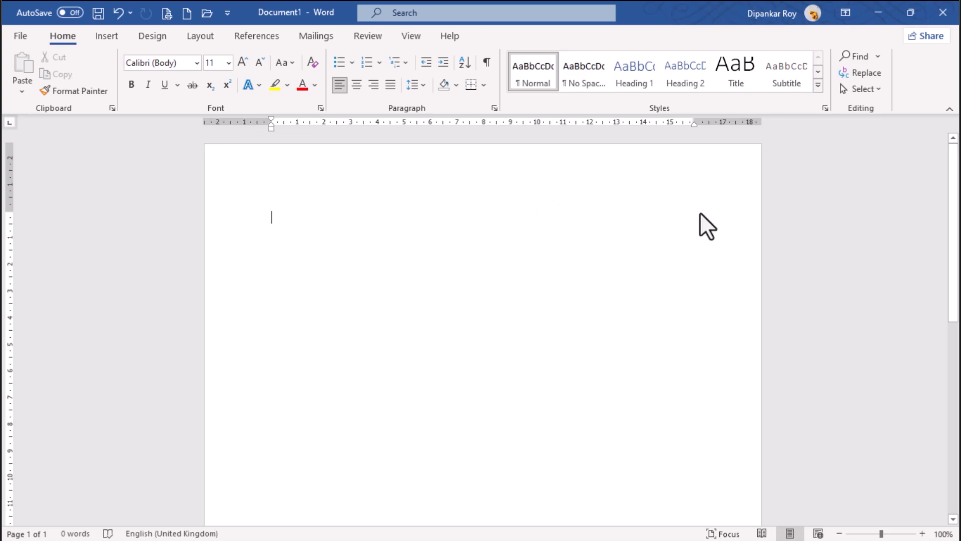
Fill the blank document with sample paragraphs using the =rand() function
{"action": "type", "text": "="}
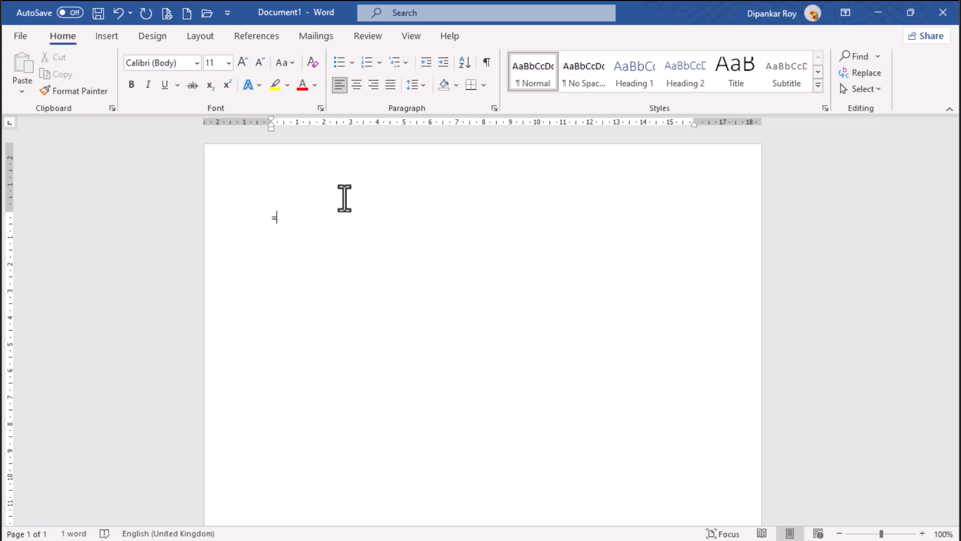
{"action": "type", "text": "rand()"}
{"action": "key", "text": "Return"}
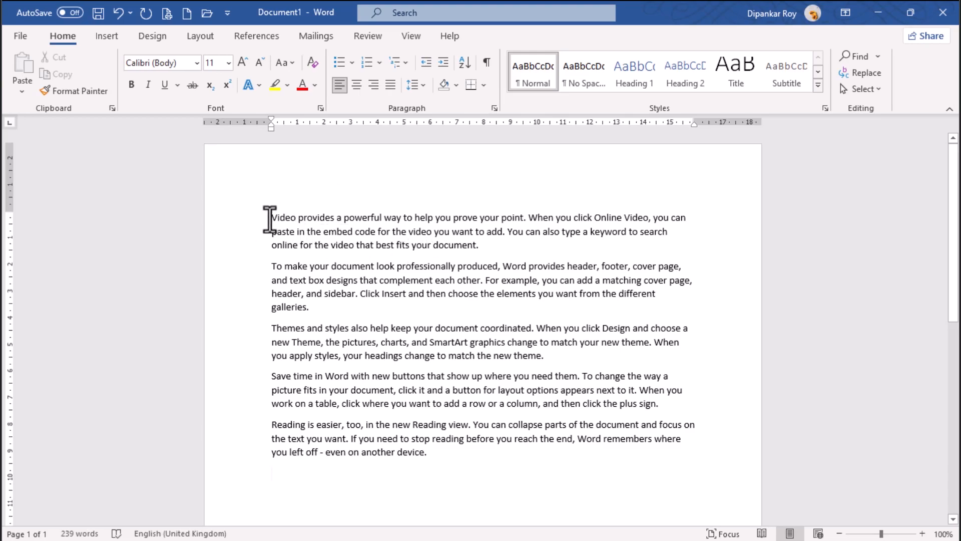
Format the text from "Video provides" through "professionally produced" in red at font size 18
{"action": "left_click_drag", "start_coordinate": [270, 218], "coordinate": [461, 260]}
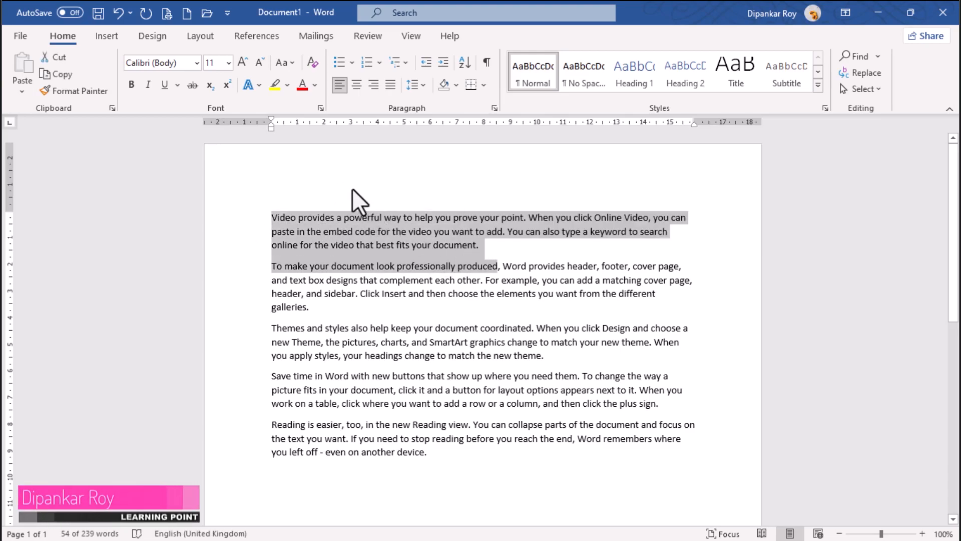
{"action": "left_click", "coordinate": [302, 85]}
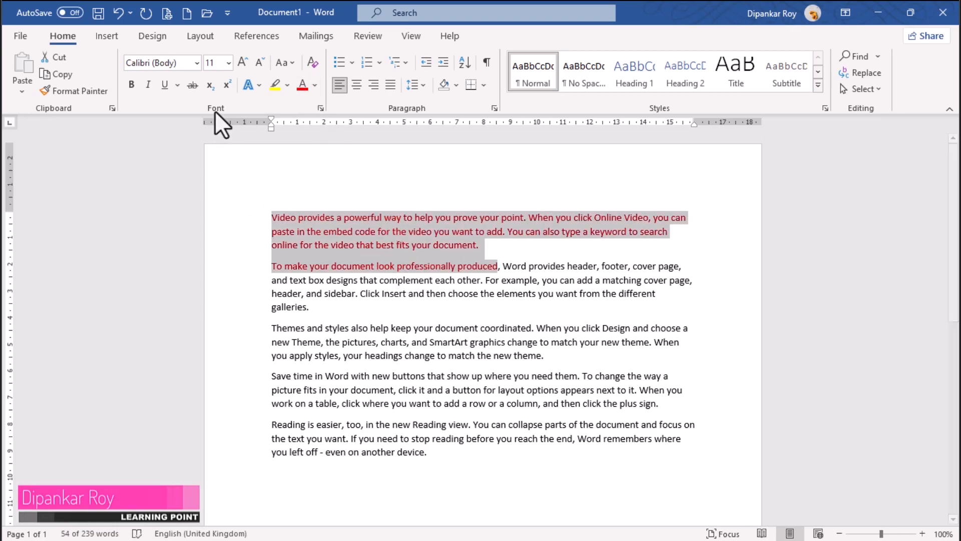
{"action": "left_click", "coordinate": [238, 67]}
{"action": "left_click", "coordinate": [238, 67]}
{"action": "left_click", "coordinate": [239, 67]}
{"action": "left_click", "coordinate": [238, 67]}
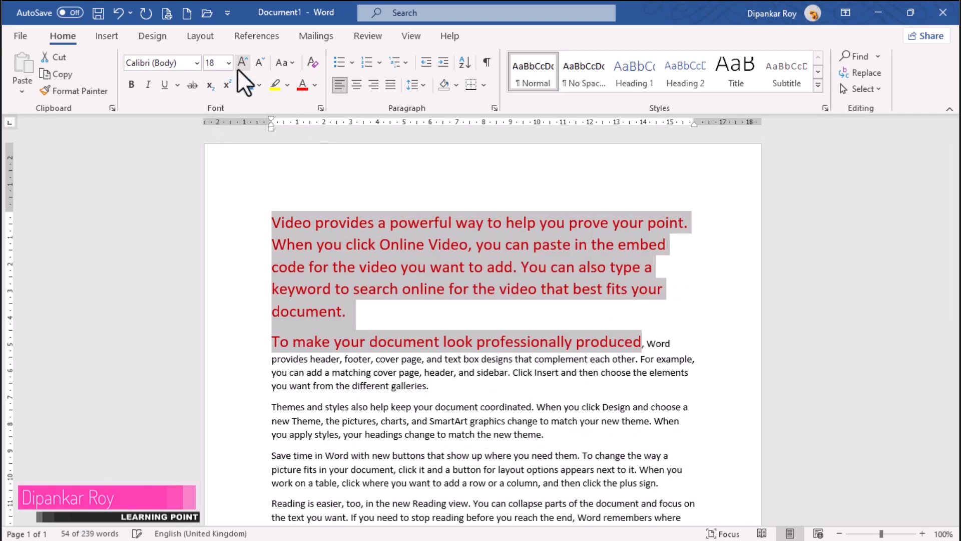
Make the red text bold and underlined, and set its font to Arial Rounded MT Bold
{"action": "left_click", "coordinate": [132, 85]}
{"action": "left_click", "coordinate": [164, 85]}
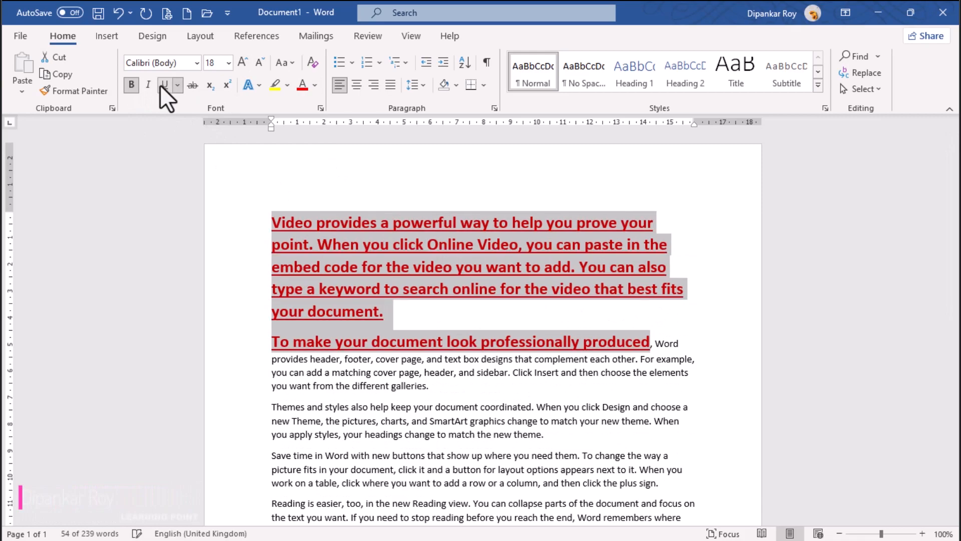
{"action": "left_click", "coordinate": [195, 68]}
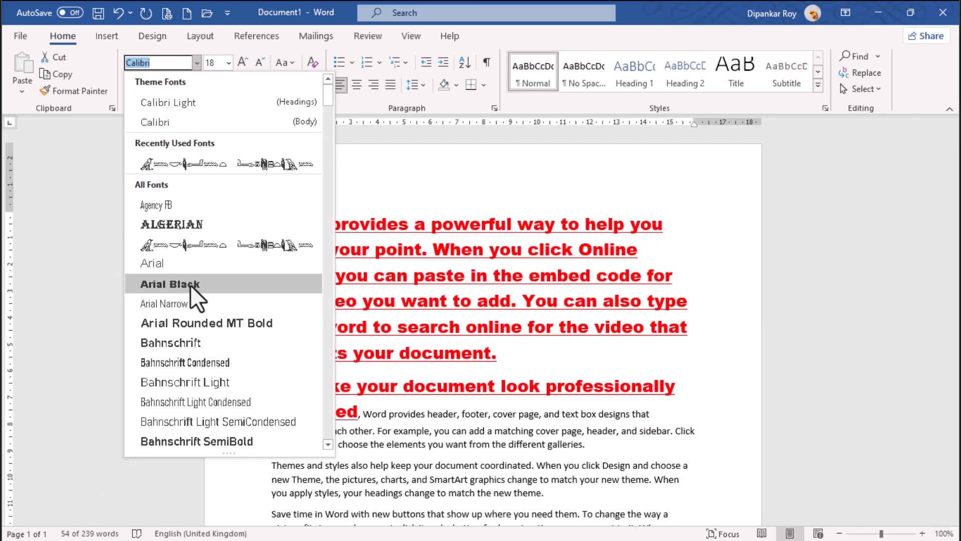
{"action": "left_click", "coordinate": [192, 315]}
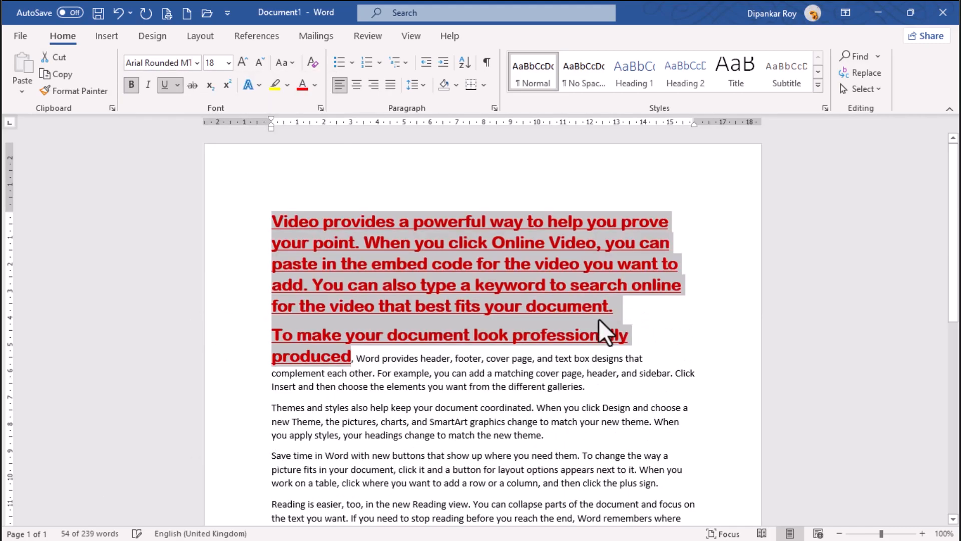
{"action": "left_click", "coordinate": [681, 331]}
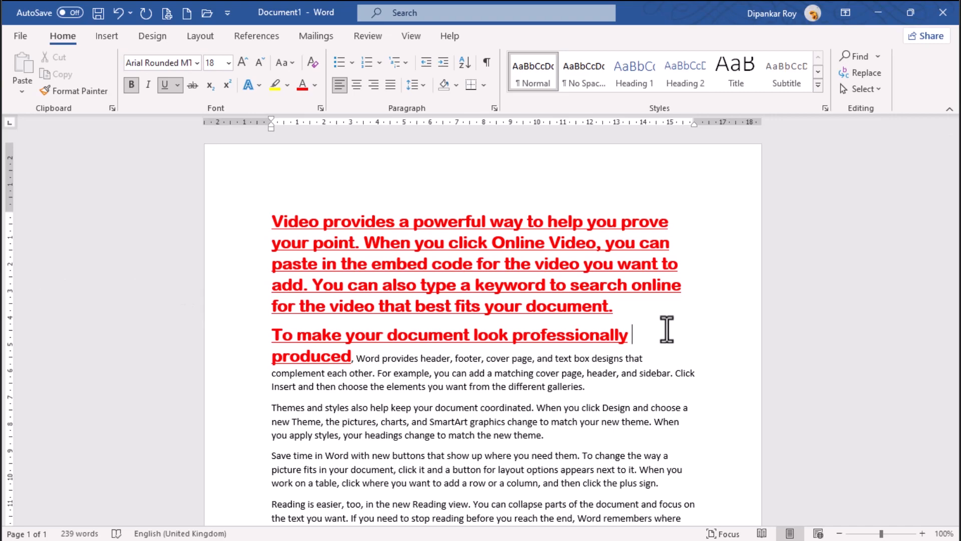
Undo the font, underline, bold, size and colour changes on the opening text, keeping the sample paragraphs
{"action": "key", "text": "ctrl+z"}
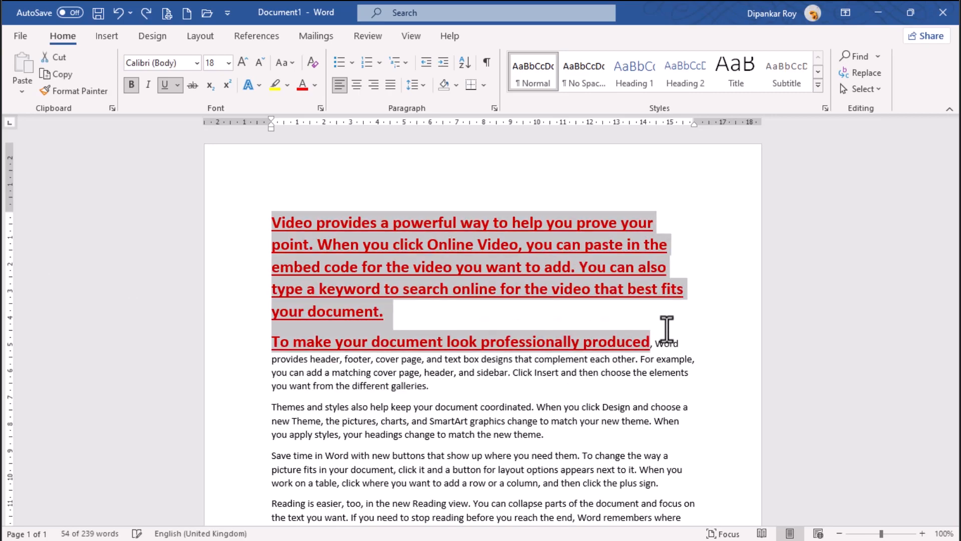
{"action": "key", "text": "ctrl+z"}
{"action": "key", "text": "ctrl+z"}
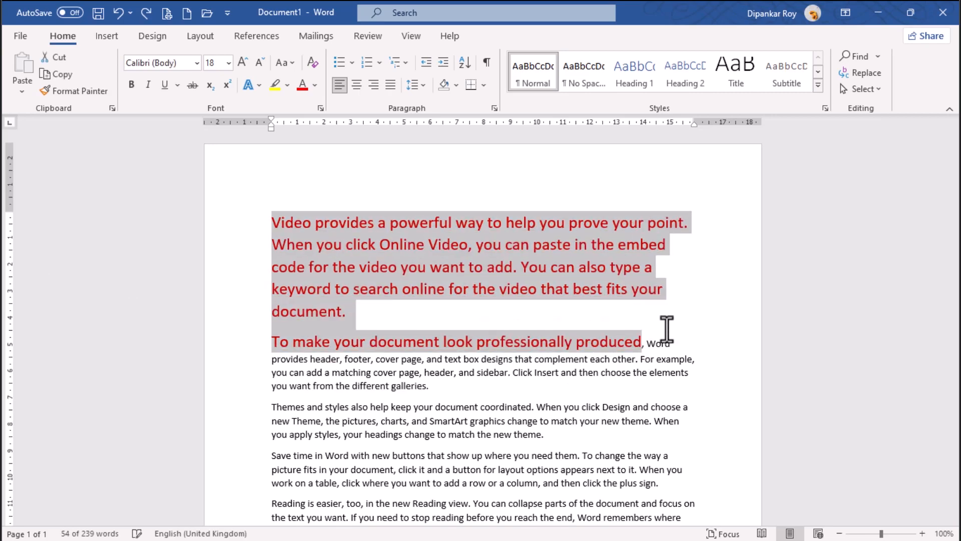
{"action": "key", "text": "ctrl+z"}
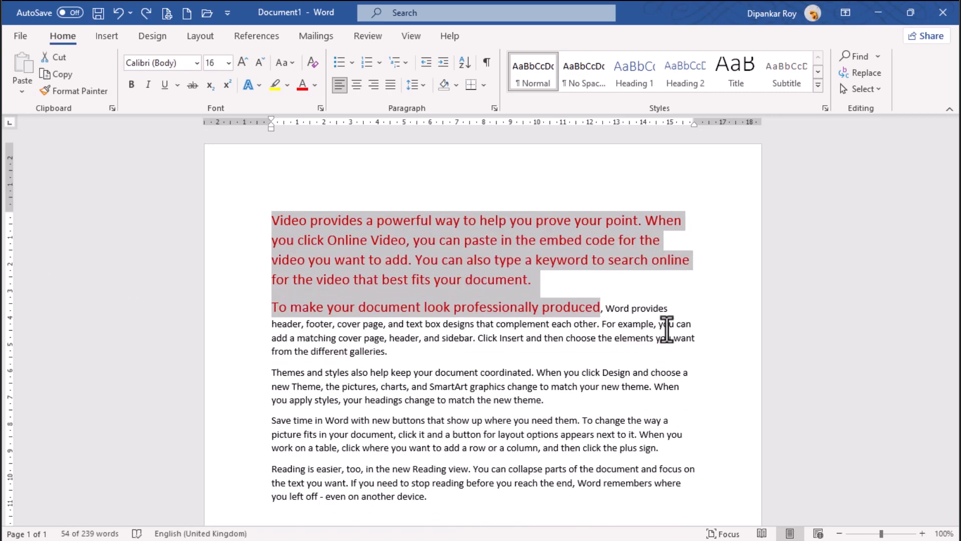
{"action": "key", "text": "ctrl+z"}
{"action": "key", "text": "ctrl+z"}
{"action": "key", "text": "ctrl+z"}
{"action": "key", "text": "ctrl+z"}
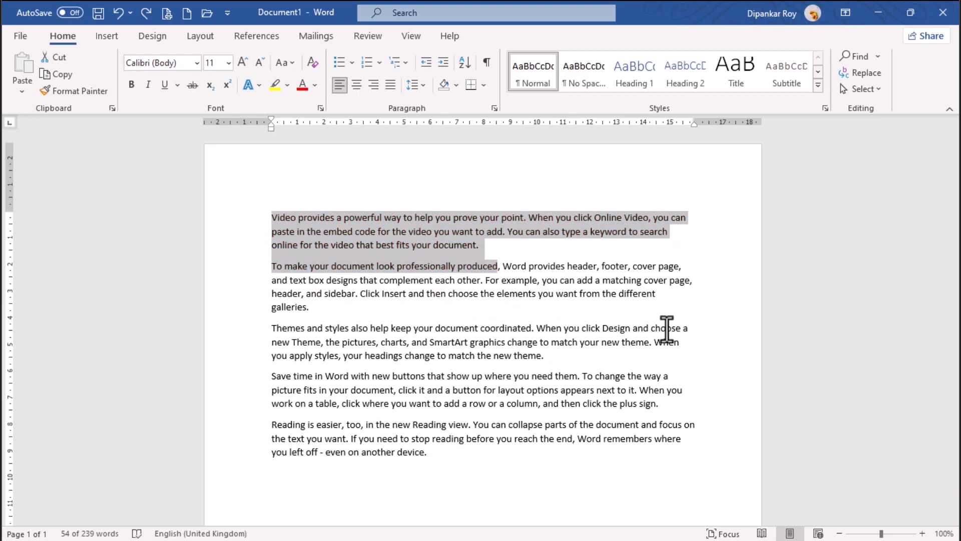
{"action": "left_click", "coordinate": [546, 315]}
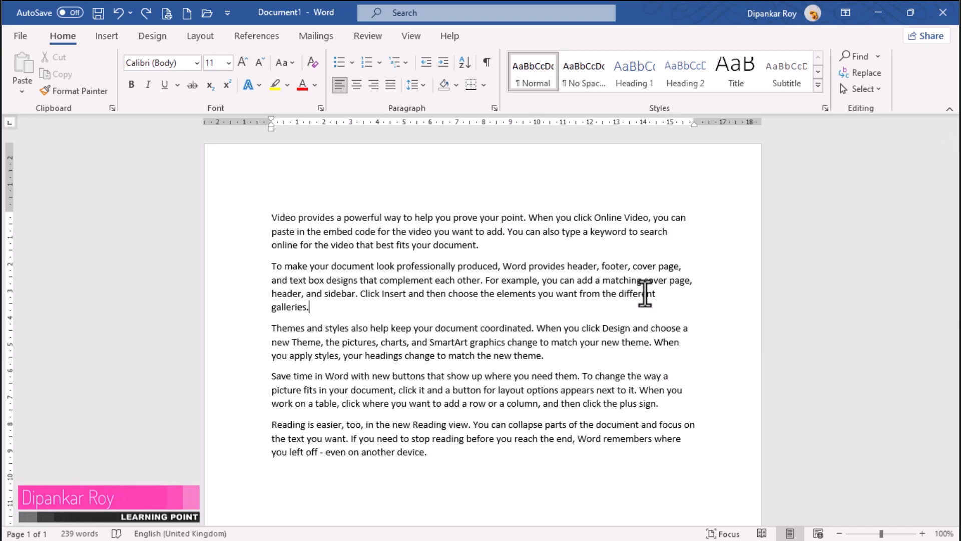
{"action": "scroll", "coordinate": [701, 316], "scroll_direction": "down", "scroll_amount": 1}
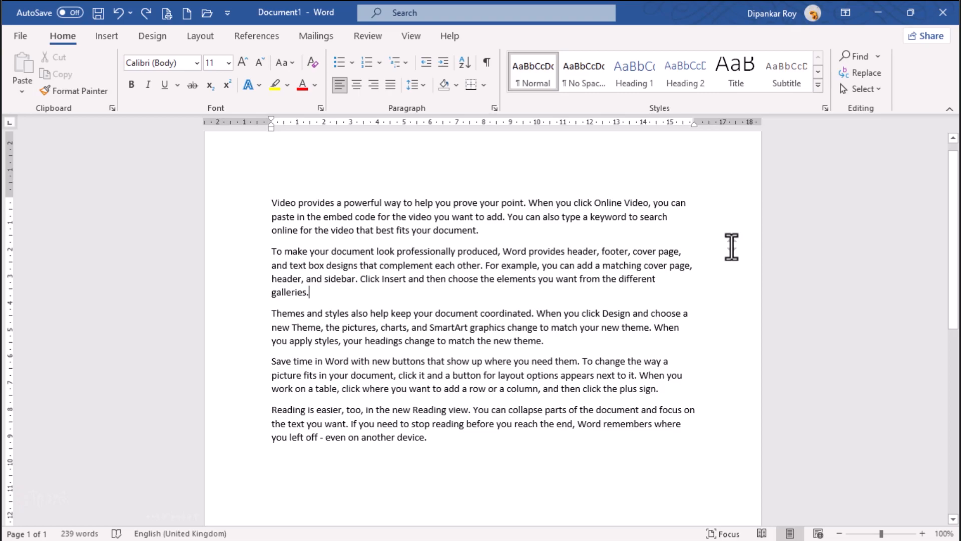
{"action": "left_click", "coordinate": [741, 236]}
{"action": "middle_click", "coordinate": [744, 235]}
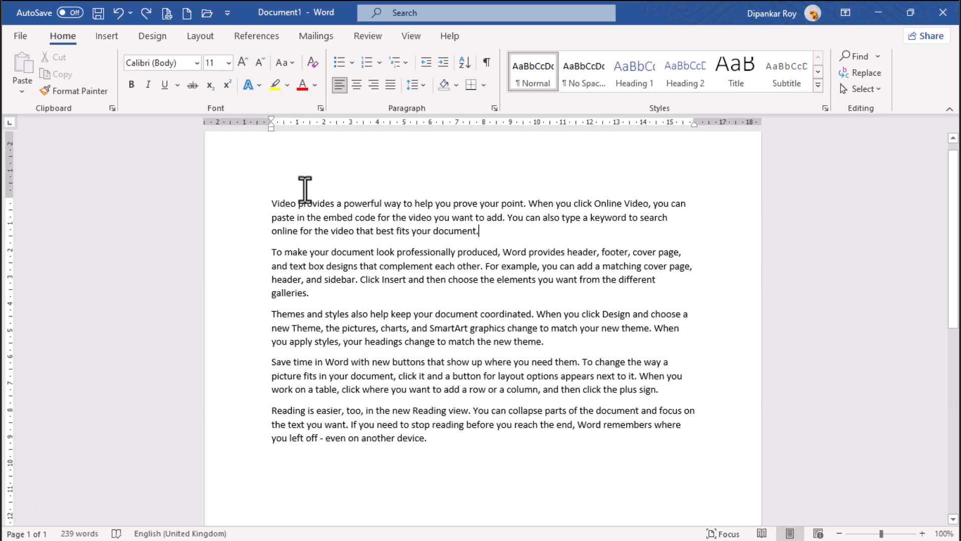
{"action": "left_click", "coordinate": [143, 67]}
{"action": "key", "text": "Escape"}
Redo the red colour, size 18, bold and underline formatting on the opening text
{"action": "key", "text": "ctrl+y"}
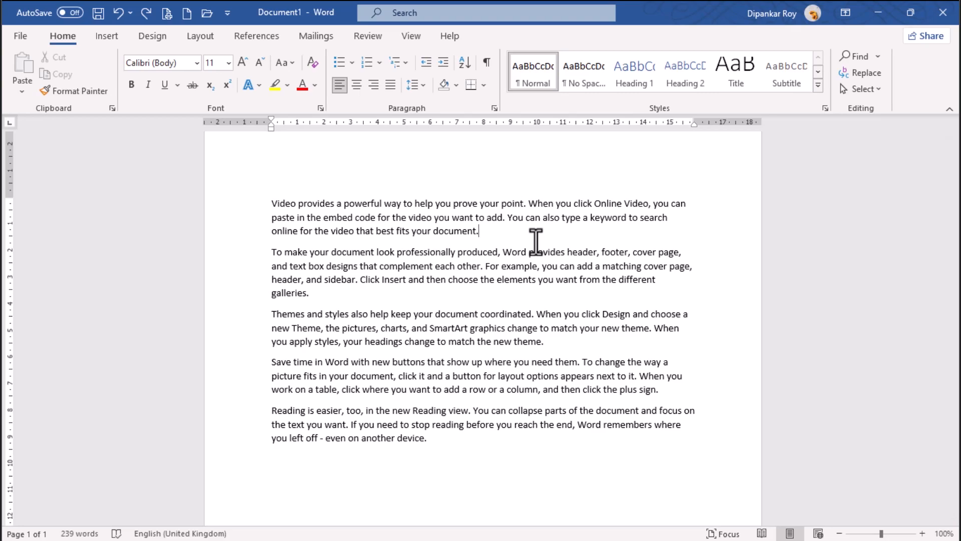
{"action": "key", "text": "ctrl+y"}
{"action": "key", "text": "ctrl+y"}
{"action": "key", "text": "ctrl+y"}
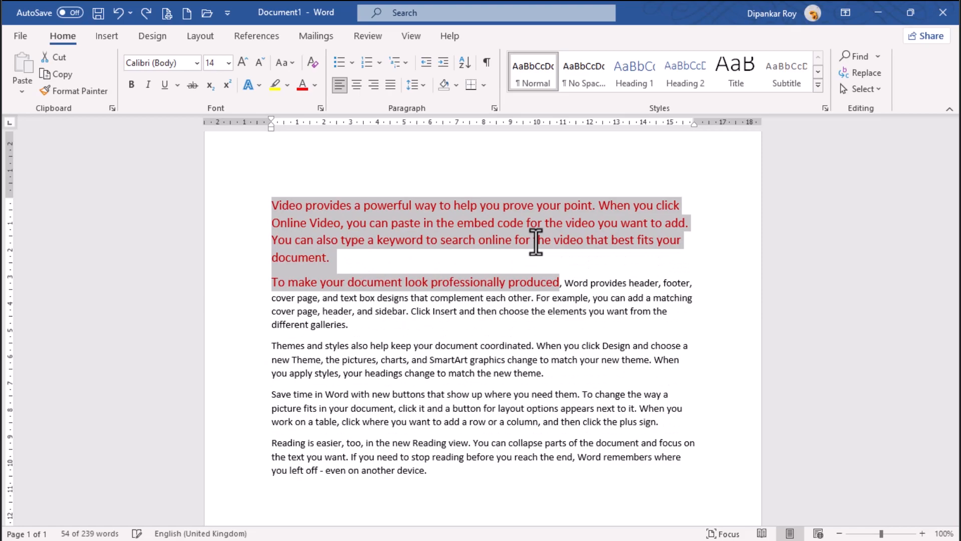
{"action": "key", "text": "ctrl+y"}
{"action": "key", "text": "ctrl+y"}
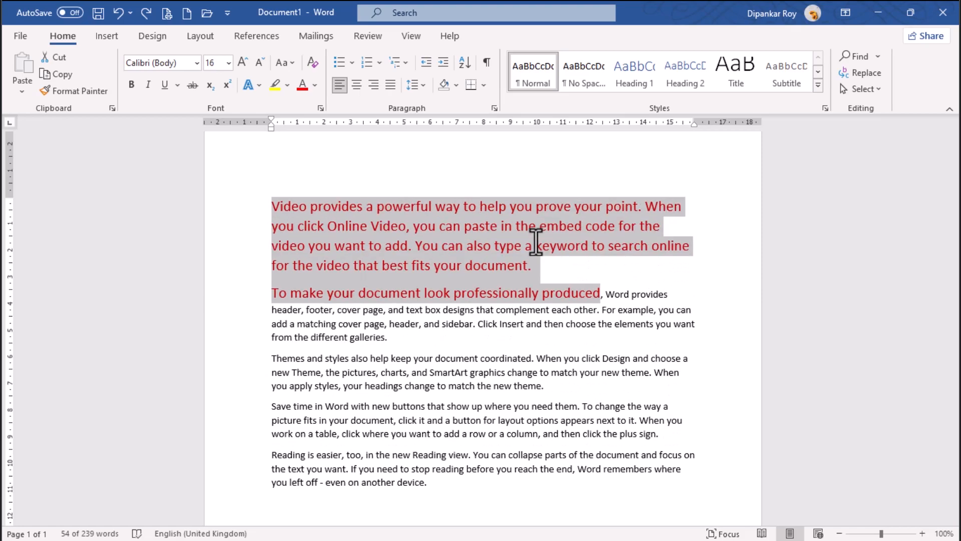
{"action": "key", "text": "ctrl+y"}
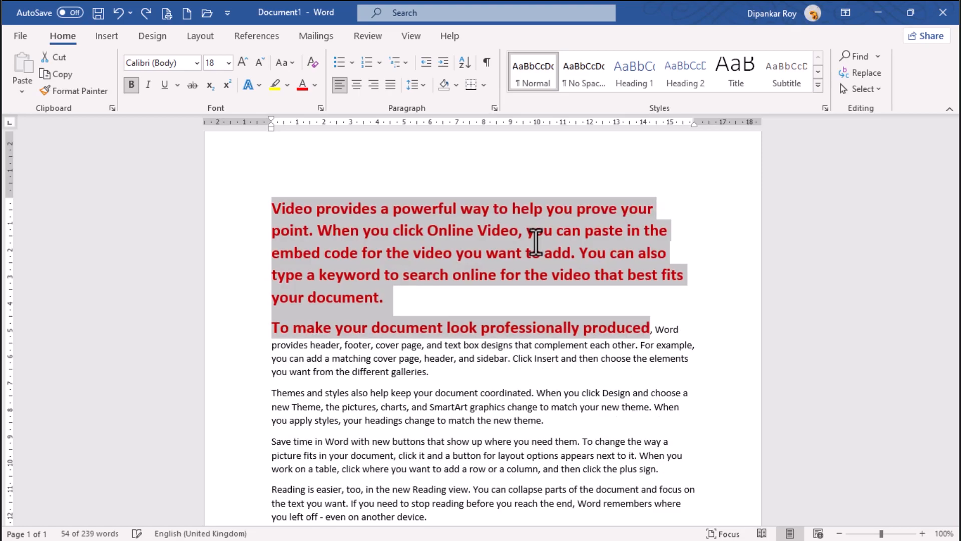
{"action": "key", "text": "ctrl+u"}
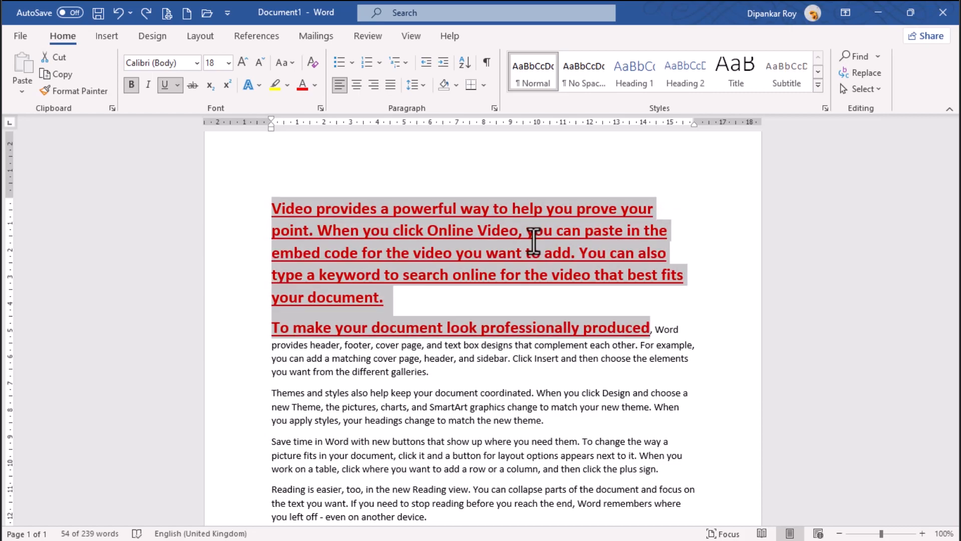